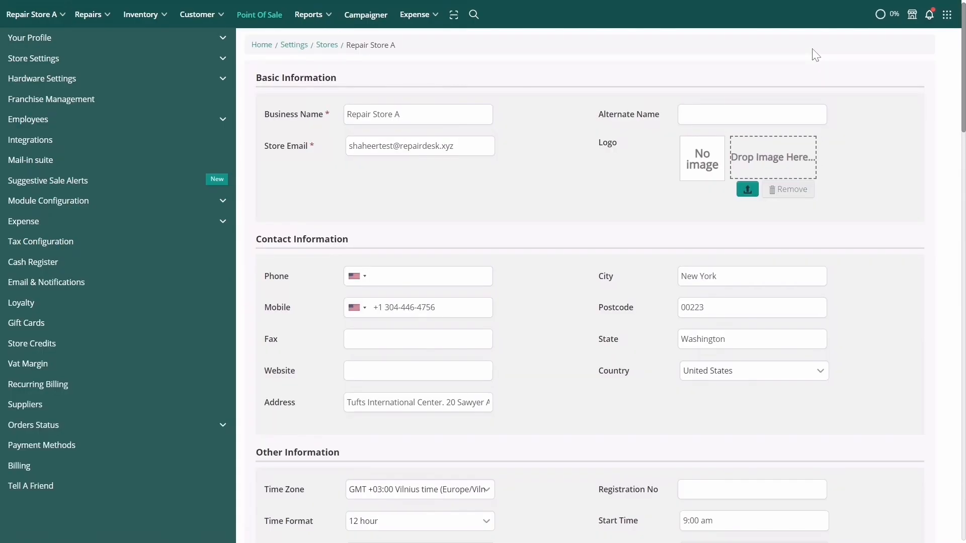
# Open the employee commission setup and review its refund adjustment and Sales or Profits calculation options.
pyautogui.click(216, 121)
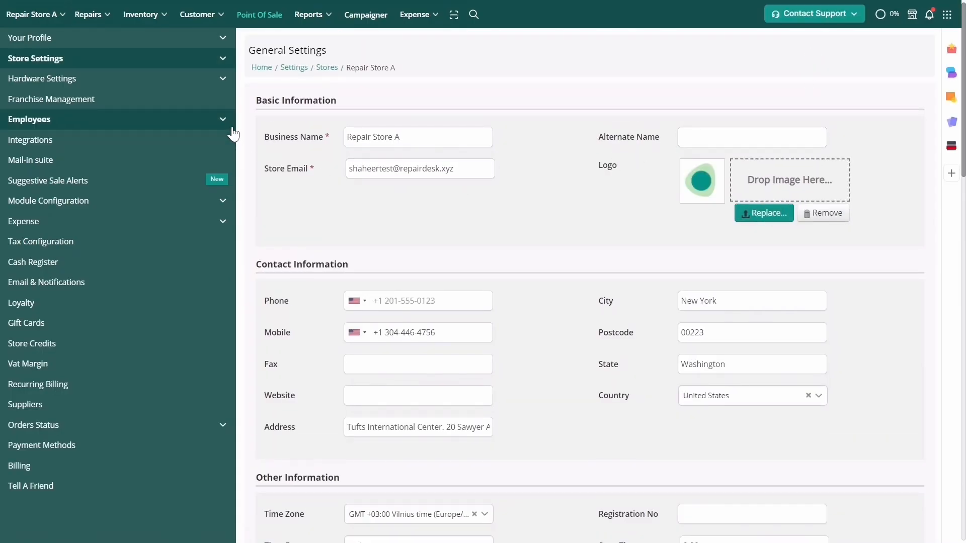
pyautogui.click(127, 160)
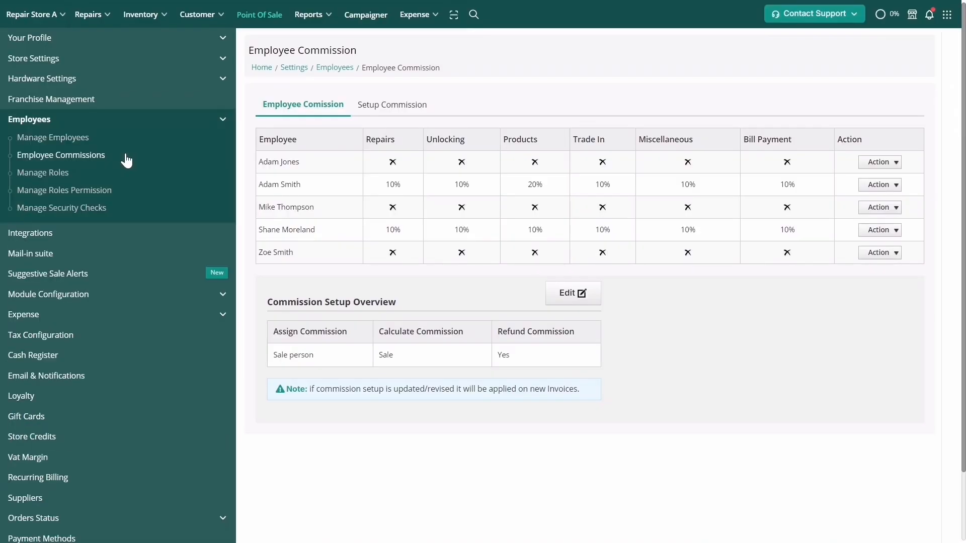
pyautogui.click(395, 108)
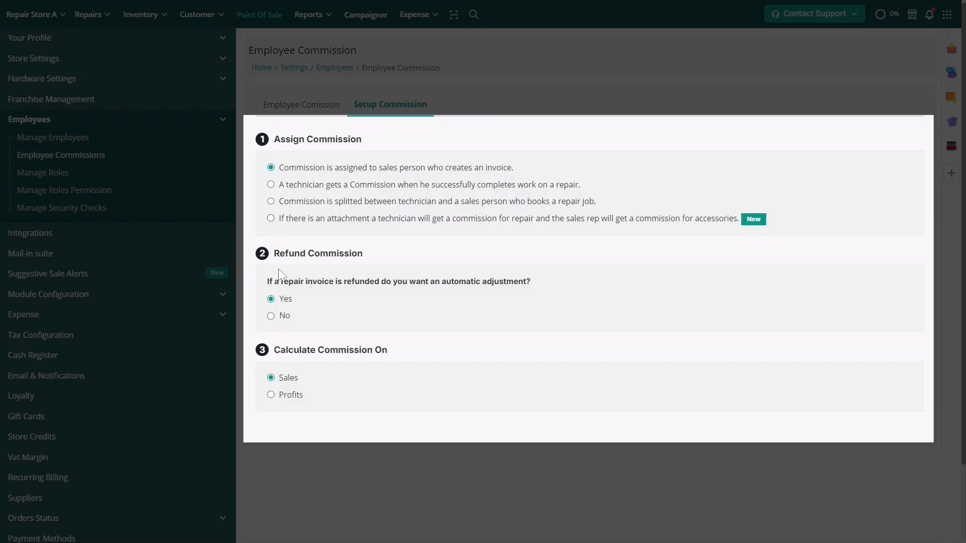
pyautogui.moveTo(272, 325)
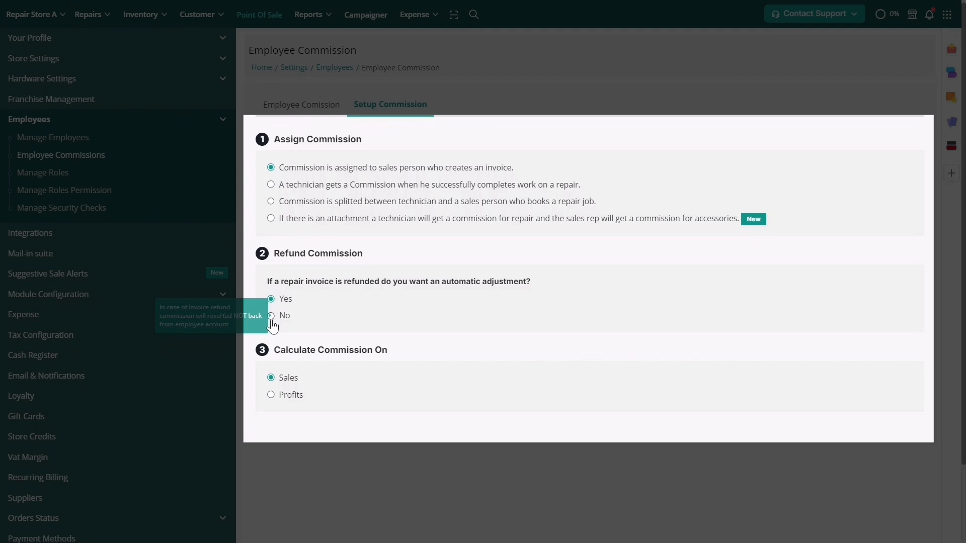
pyautogui.moveTo(273, 384)
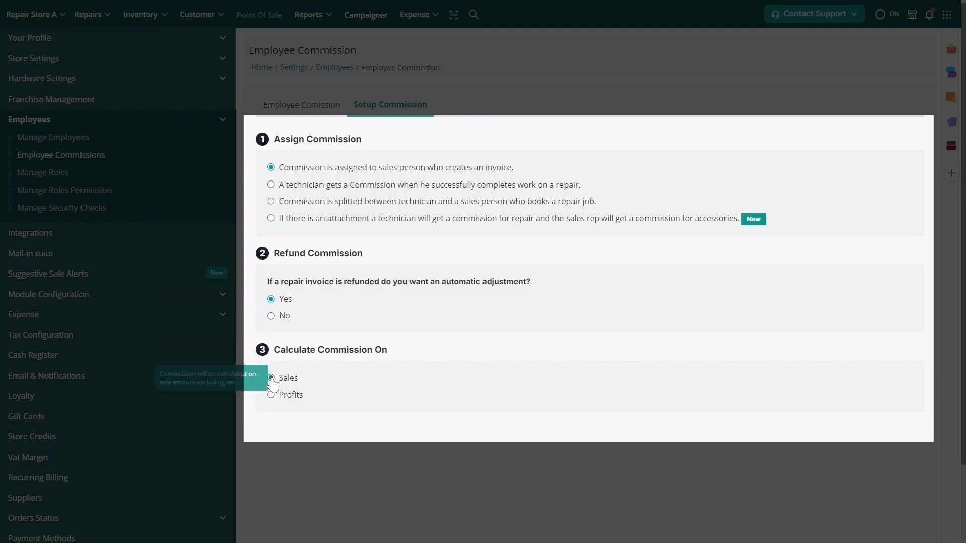
pyautogui.moveTo(274, 403)
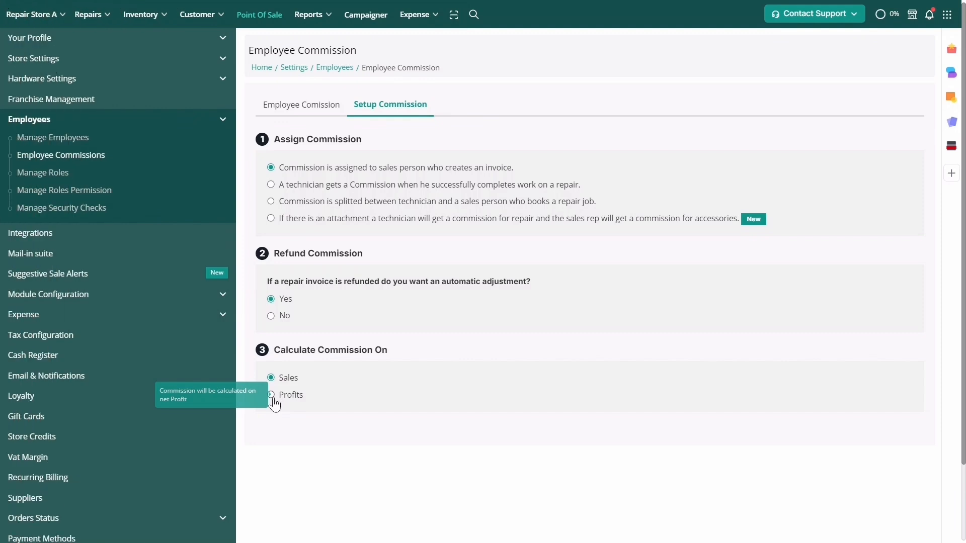
# Update the fourth listed employee's commissions to 15% for repairs, 15% for products and a fixed $10 for trade-ins, and save.
pyautogui.click(316, 116)
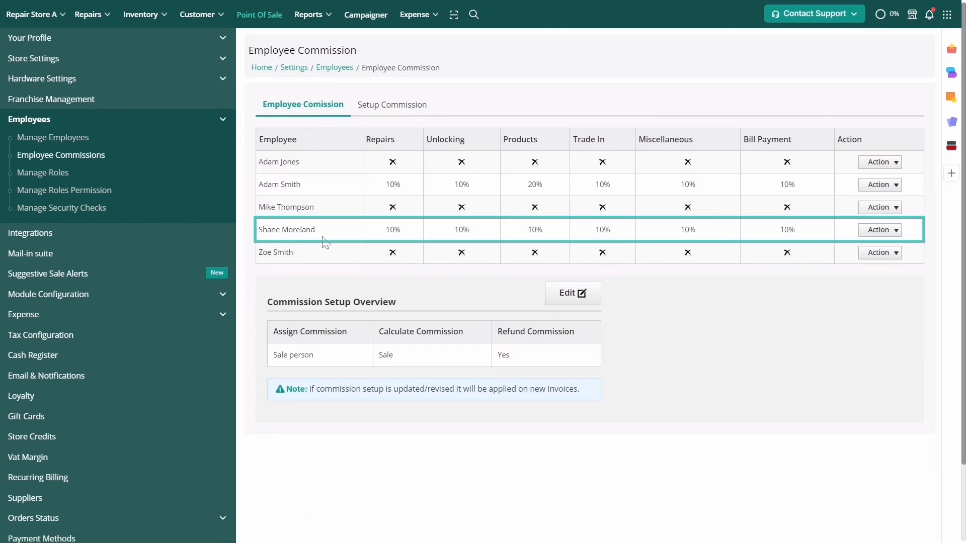
pyautogui.click(874, 235)
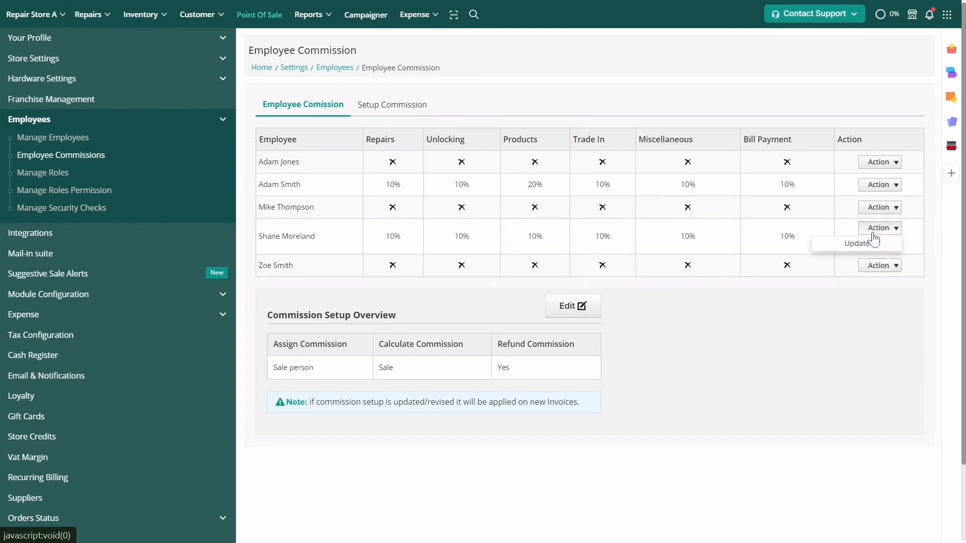
pyautogui.click(864, 246)
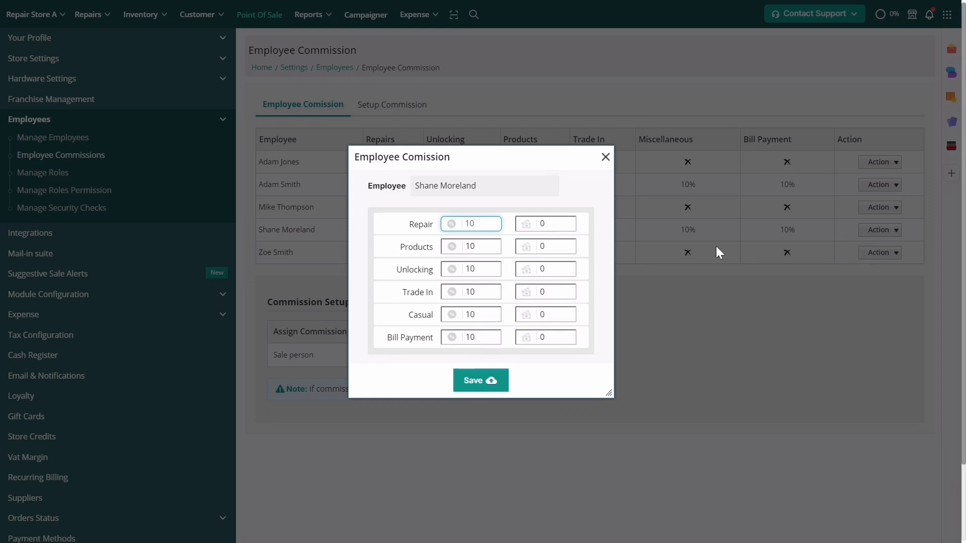
pyautogui.press('BackSpace')
pyautogui.write('5')
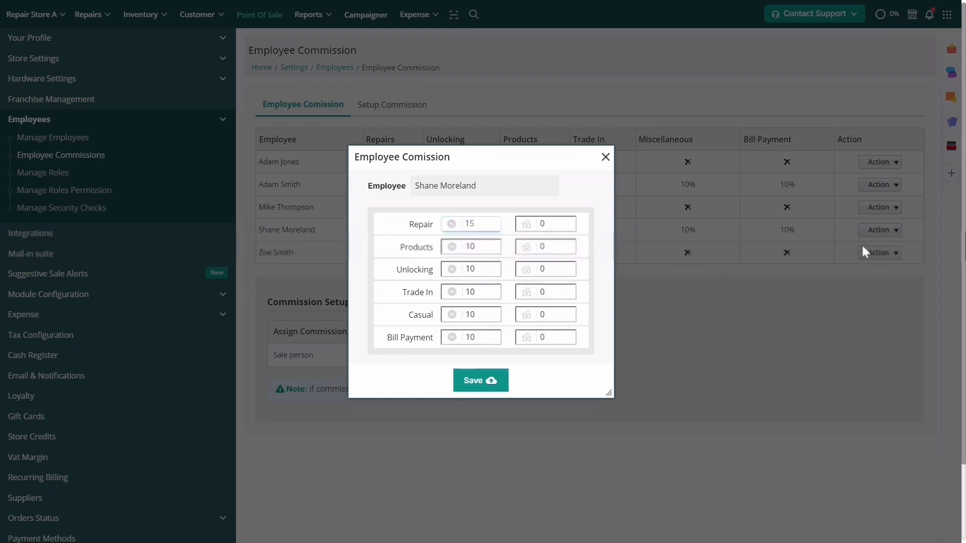
pyautogui.click(549, 292)
pyautogui.write('10')
pyautogui.click(593, 363)
pyautogui.click(497, 381)
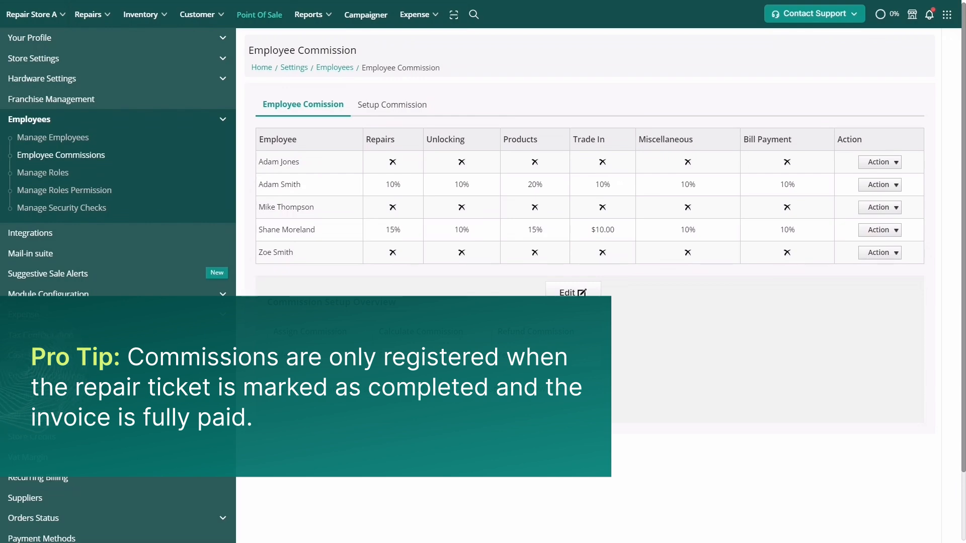
# Open the Employee Commission Breakdown report and filter it to Repair Store A and the employee whose commissions were updated.
pyautogui.click(322, 20)
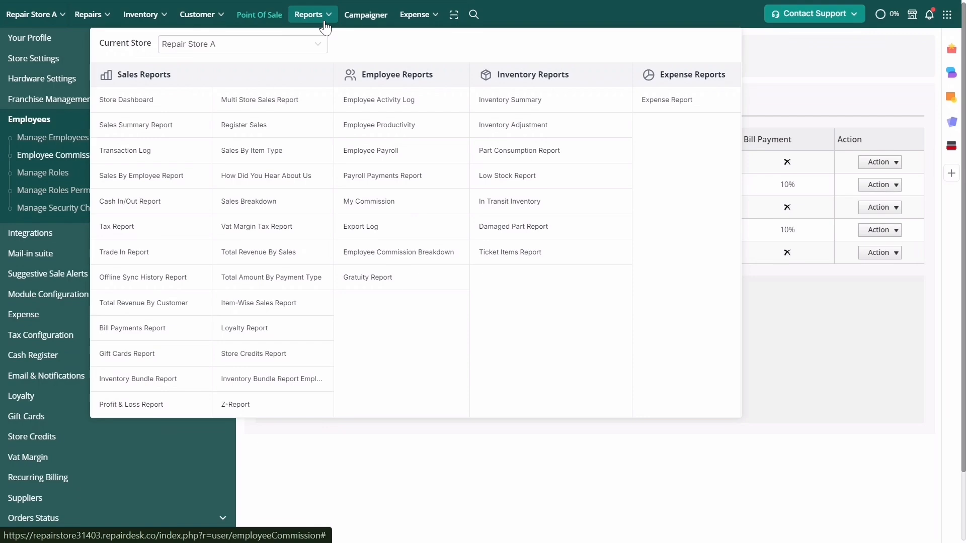
pyautogui.click(367, 253)
pyautogui.click(147, 121)
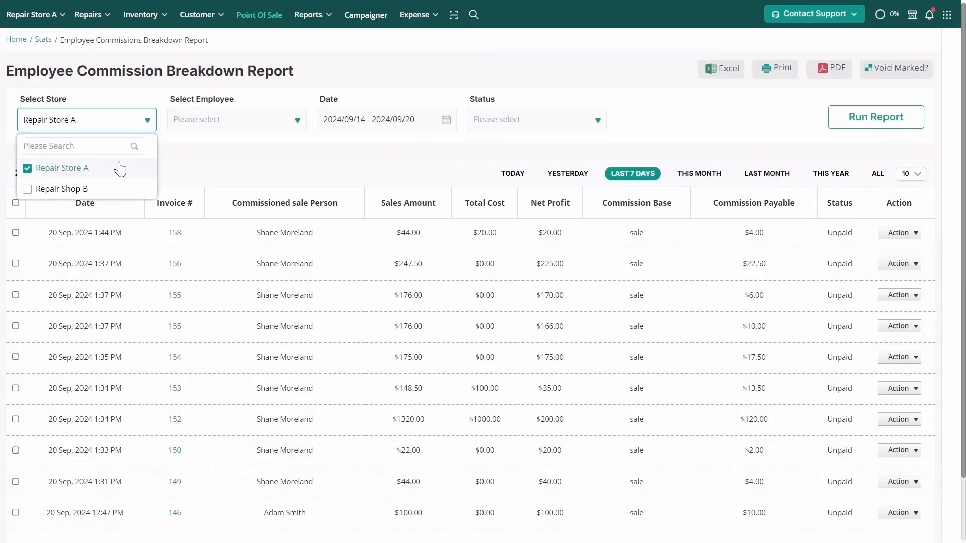
pyautogui.click(232, 120)
pyautogui.scroll(-1, 231, 181)
pyautogui.click(215, 194)
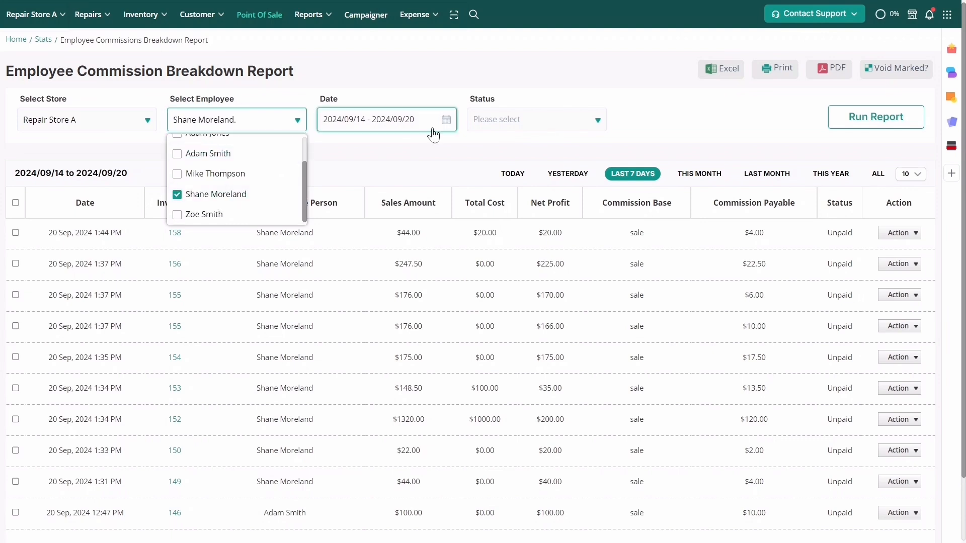
# Set the breakdown report's date range to ALL and its status to Unpaid, and run the report.
pyautogui.click(443, 120)
pyautogui.click(391, 279)
pyautogui.click(527, 119)
pyautogui.click(503, 165)
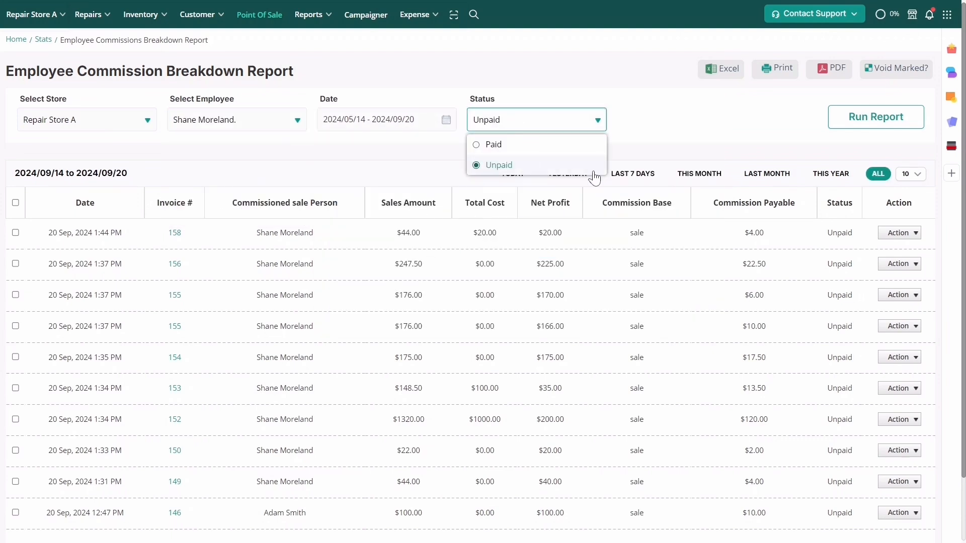
pyautogui.click(841, 122)
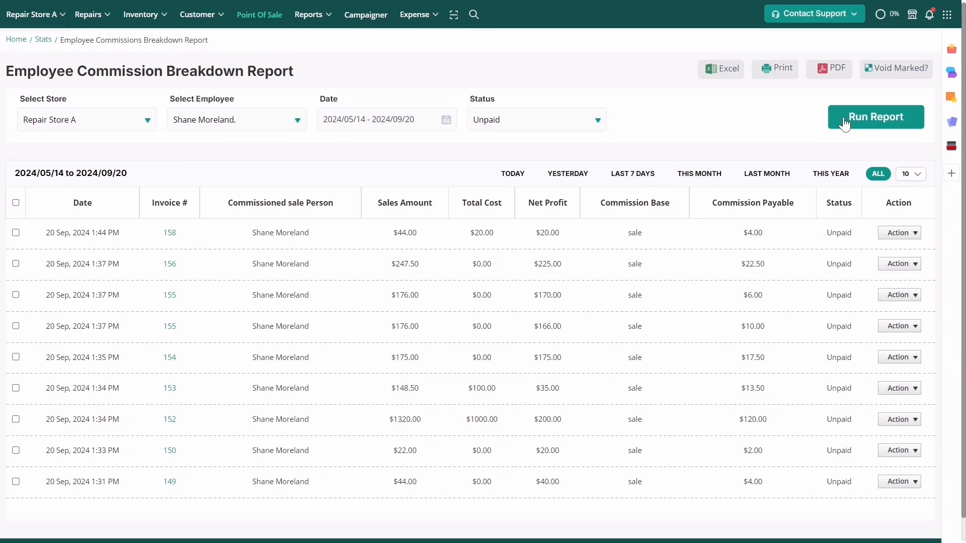
# Void the first listed commission, dated 20 Sep 2024 1:44 PM, in the breakdown report.
pyautogui.click(886, 240)
pyautogui.click(886, 247)
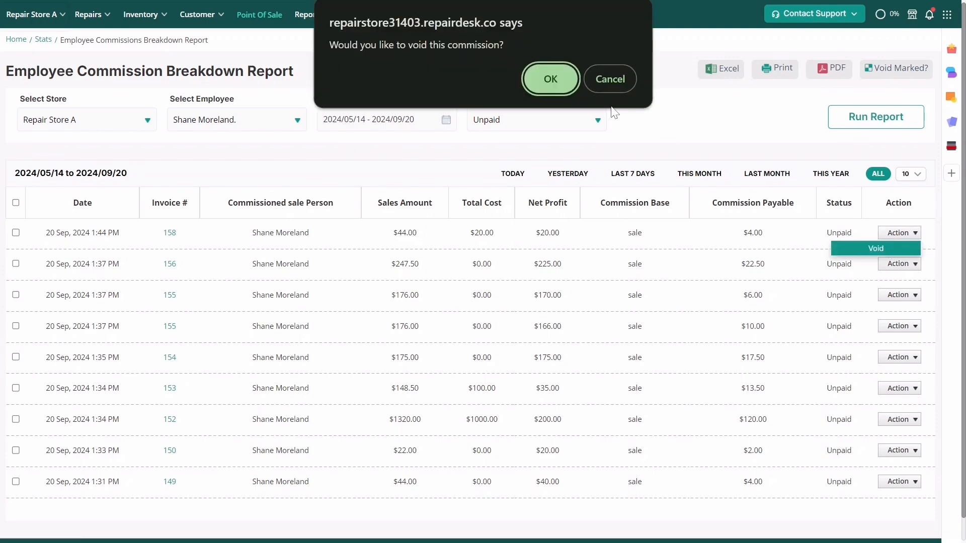
pyautogui.click(542, 77)
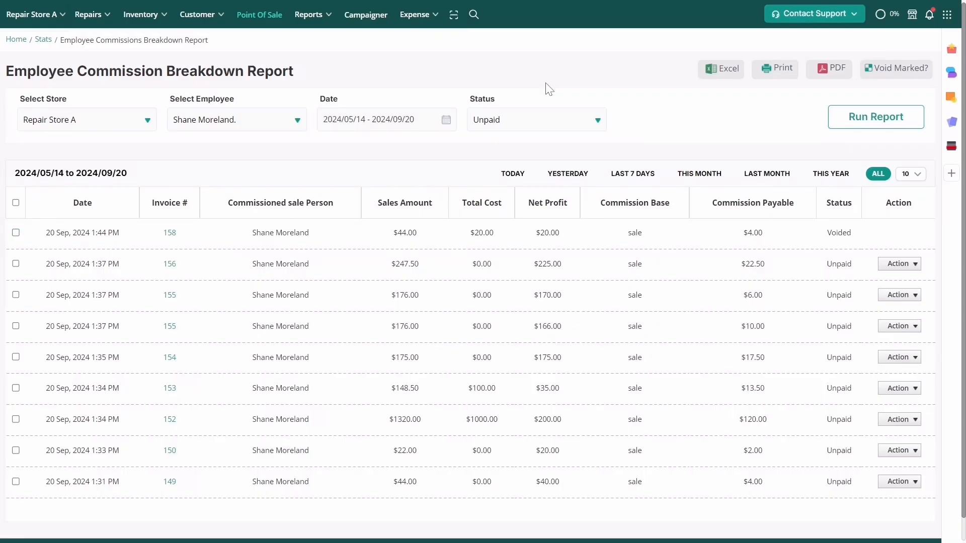
# Run the Payroll Payments Report for the same employee, using the Status criterion set to Unpaid.
pyautogui.moveTo(312, 29)
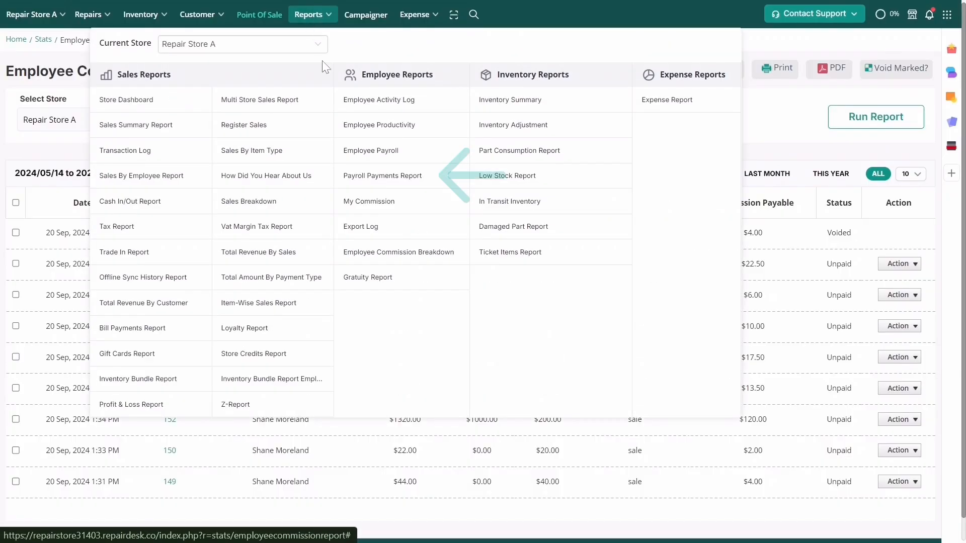
pyautogui.click(370, 176)
pyautogui.click(226, 120)
pyautogui.click(216, 168)
pyautogui.click(408, 121)
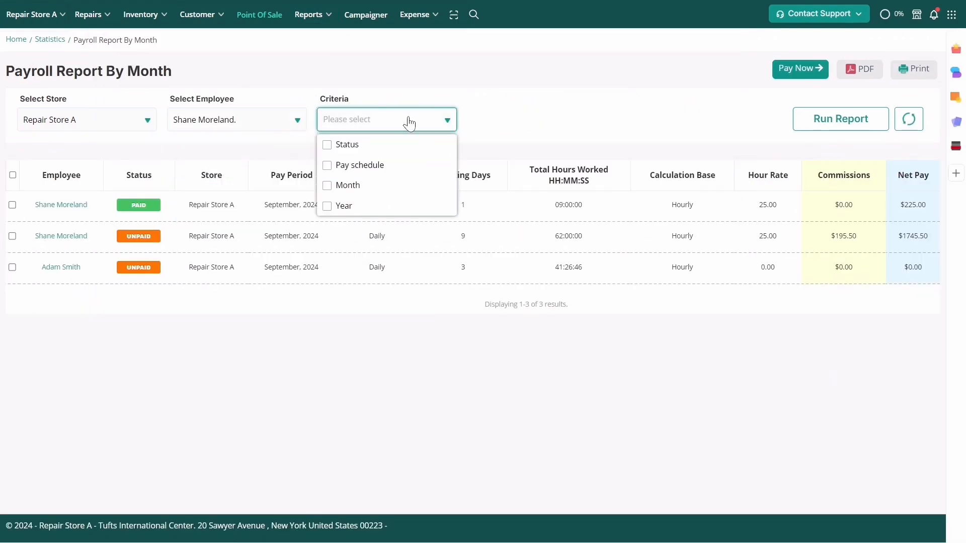
pyautogui.click(347, 145)
pyautogui.click(111, 162)
pyautogui.click(37, 247)
pyautogui.click(856, 123)
# Pay the employee's unpaid September 2024 payroll entry.
pyautogui.click(12, 243)
pyautogui.click(800, 69)
pyautogui.click(348, 288)
pyautogui.click(300, 338)
pyautogui.click(675, 417)
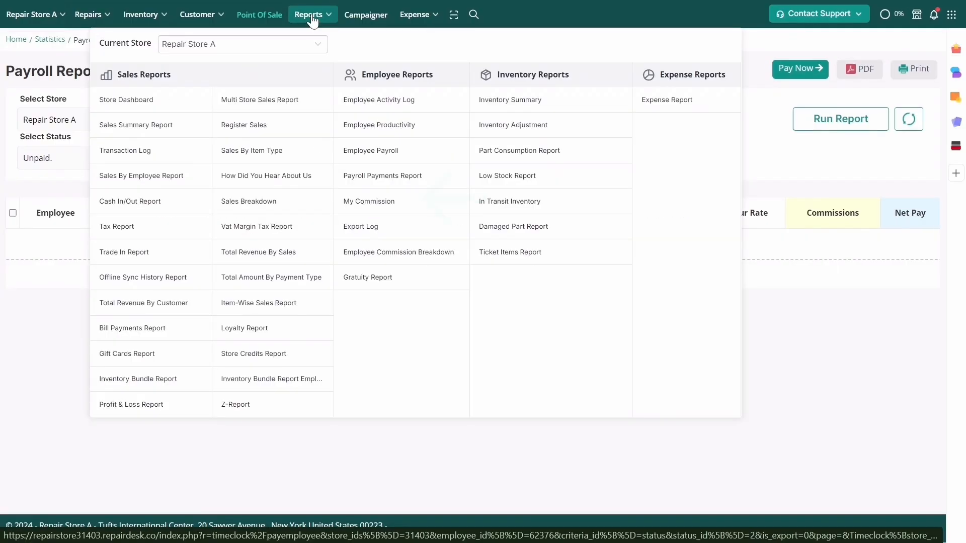
# Run the My Commission report for the same employee with the date range set to ALL.
pyautogui.click(360, 202)
pyautogui.click(277, 119)
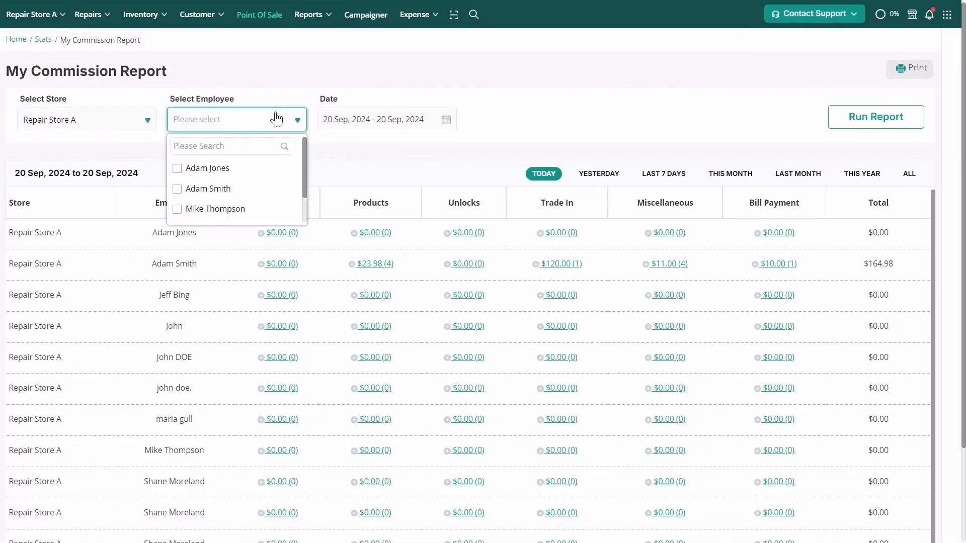
pyautogui.scroll(-2, 274, 199)
pyautogui.click(274, 198)
pyautogui.click(451, 127)
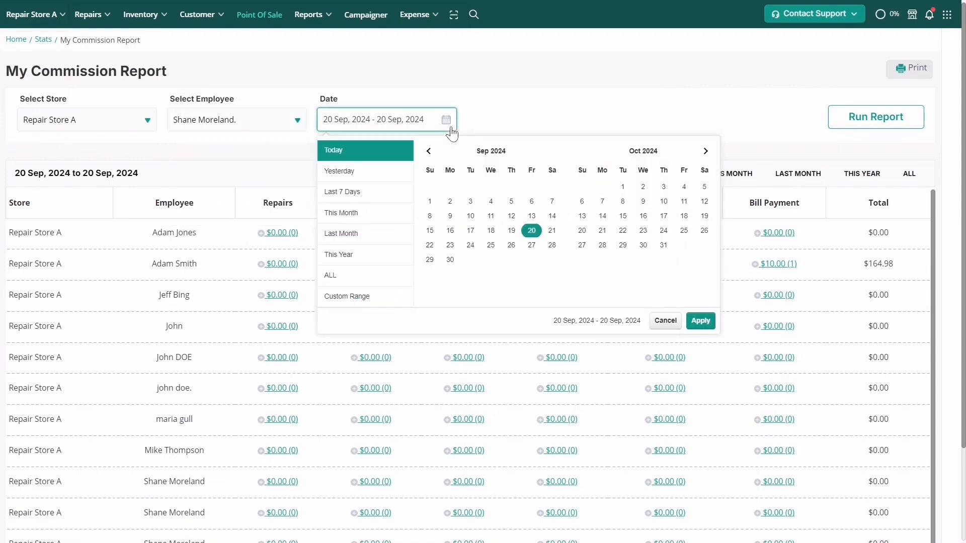
pyautogui.click(394, 274)
pyautogui.click(851, 117)
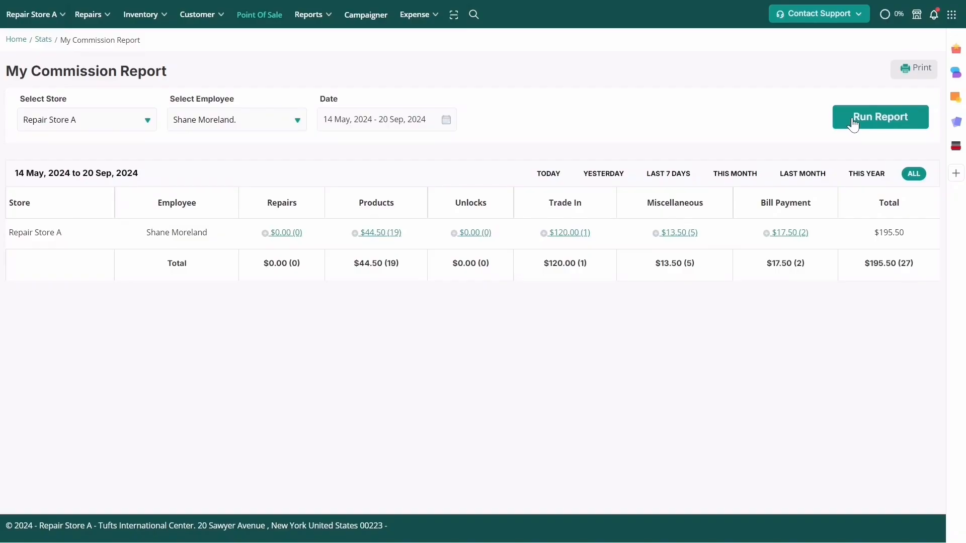